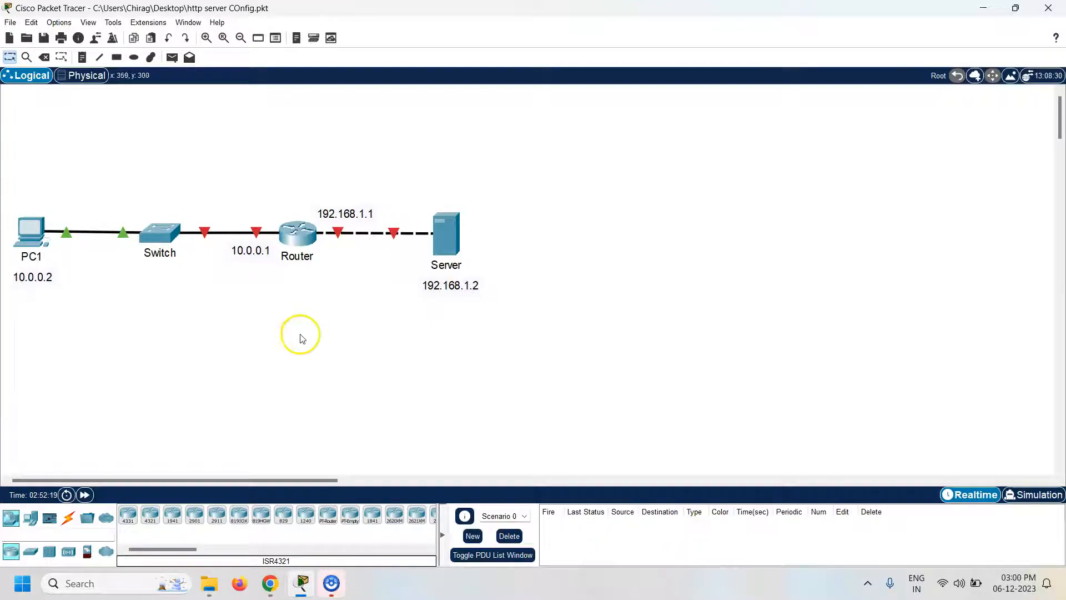
Step: Configure the router's GigabitEthernet0/0 interface with IPv4 address 10.0.0.1 and subnet mask 255.0.0.0, and turn its port on
click(299, 239)
drag(650, 80, 788, 70)
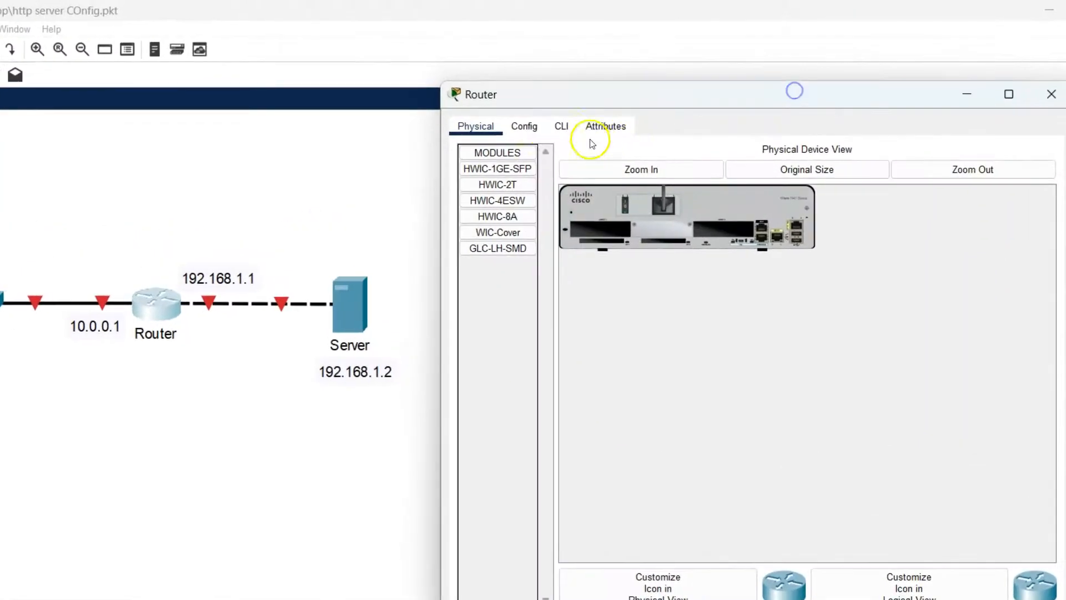
click(524, 126)
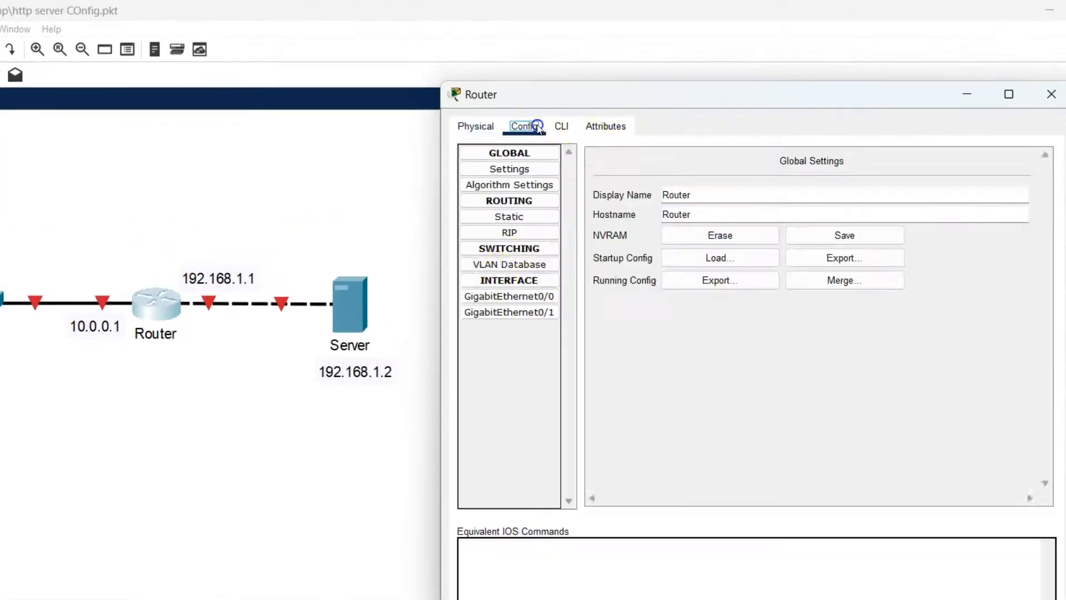
click(497, 300)
click(833, 256)
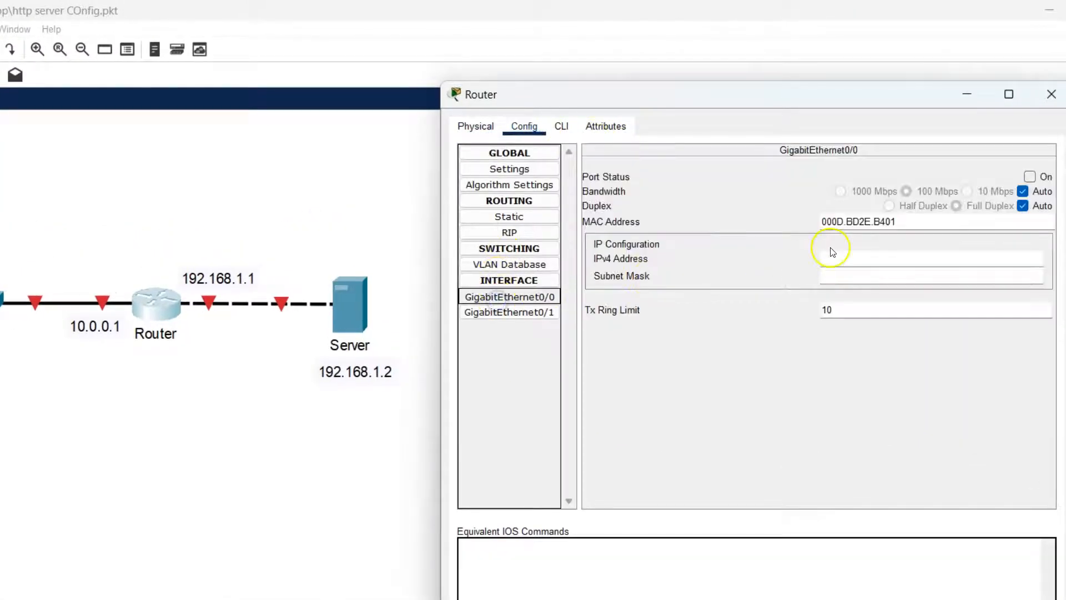
text(1)
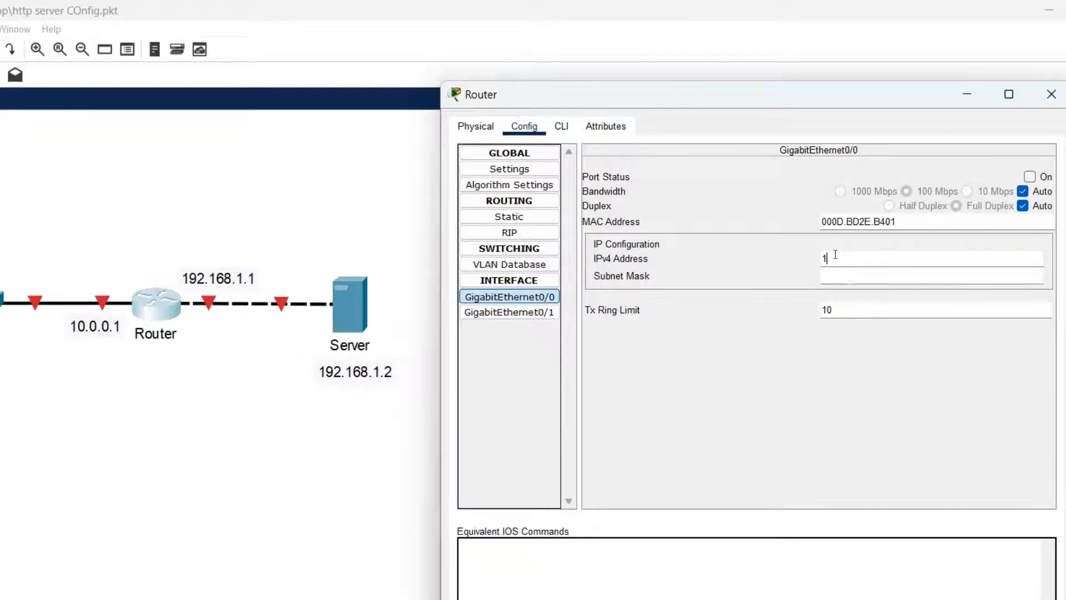
text(0.0.0.1)
key(Tab)
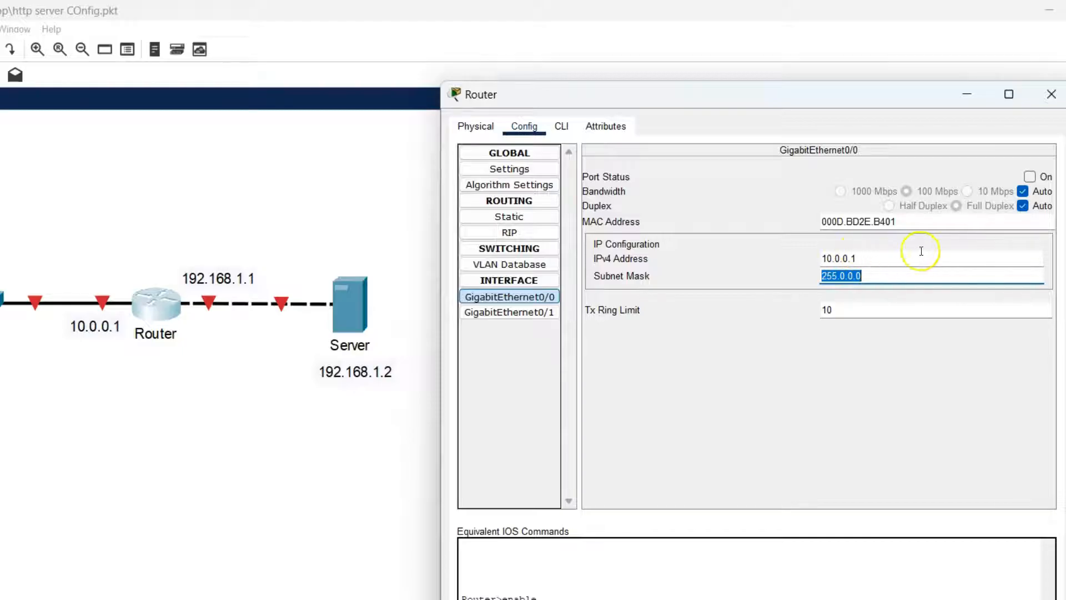
click(1030, 177)
Step: Configure the router's GigabitEthernet0/1 interface with IPv4 address 192.168.1.1 and subnet mask 255.255.255.0, and turn its port on
click(516, 312)
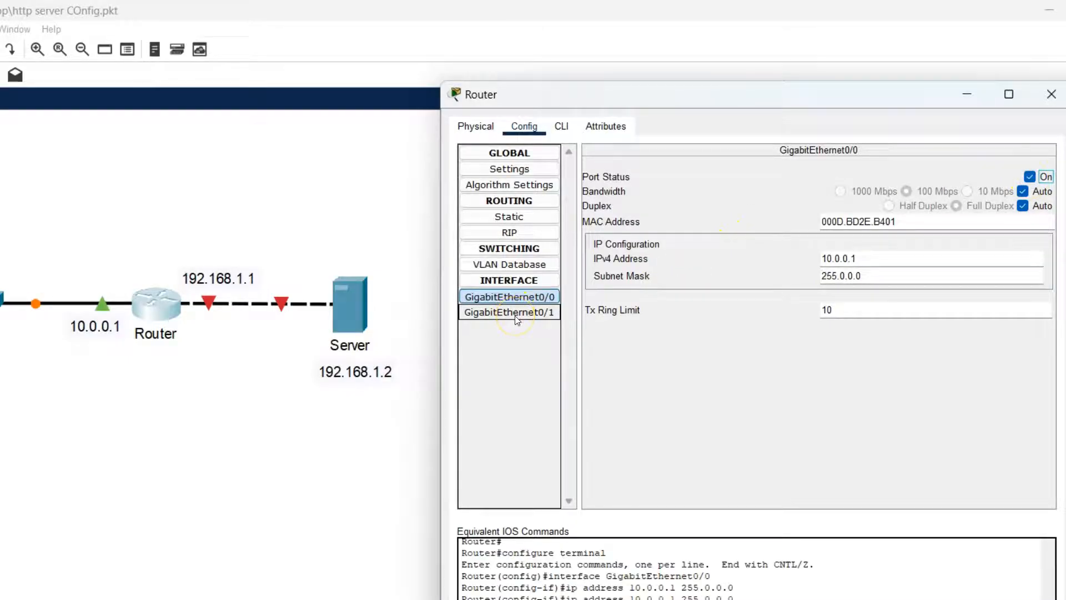
click(516, 316)
click(868, 258)
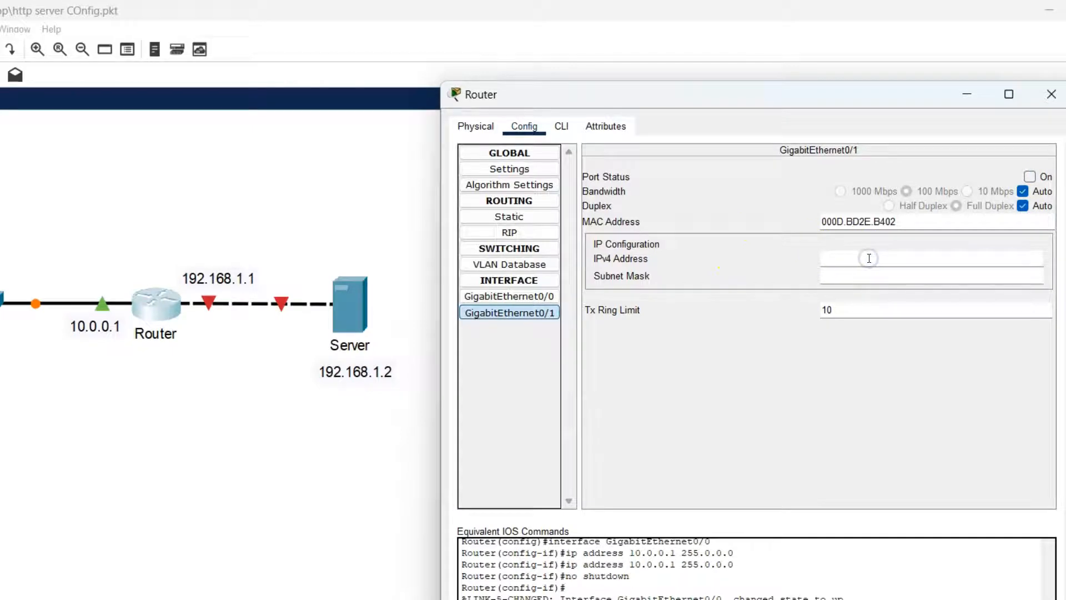
text(192.168.1.1)
key(Tab)
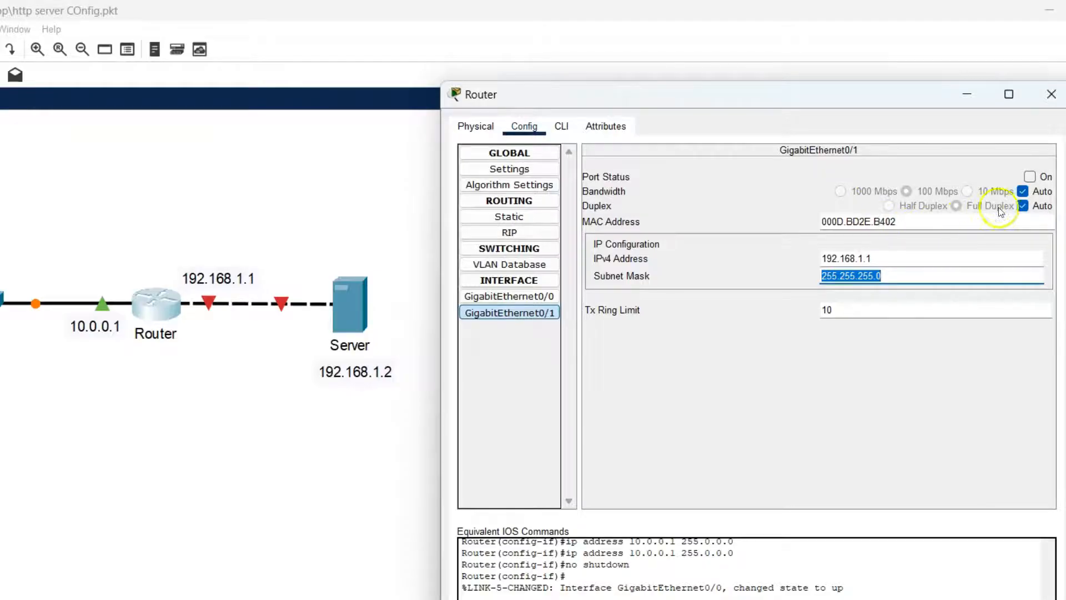
click(1031, 176)
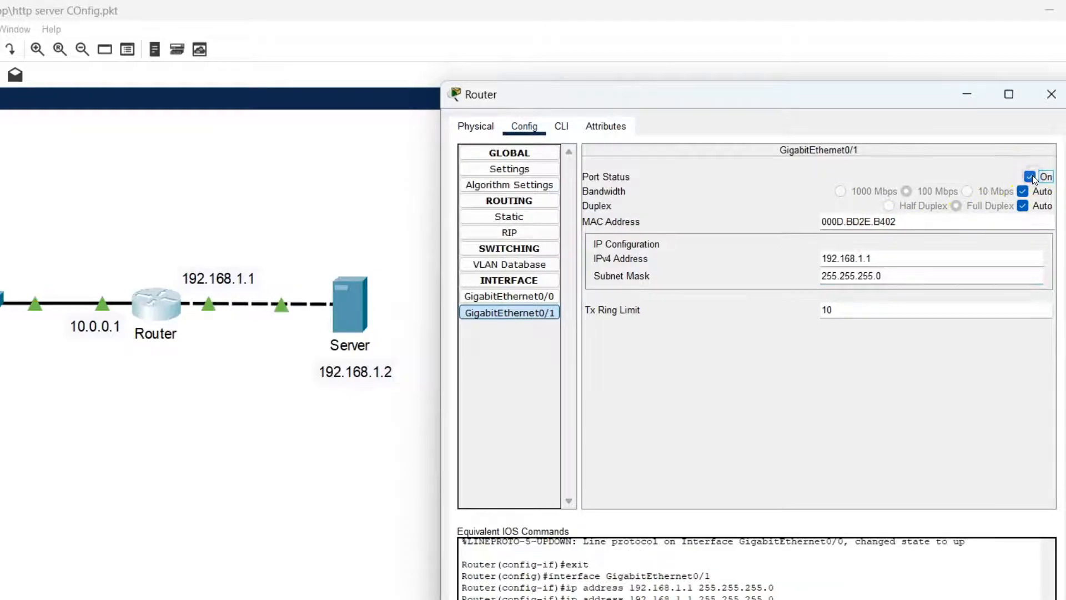
drag(1055, 99, 1024, 104)
click(1023, 100)
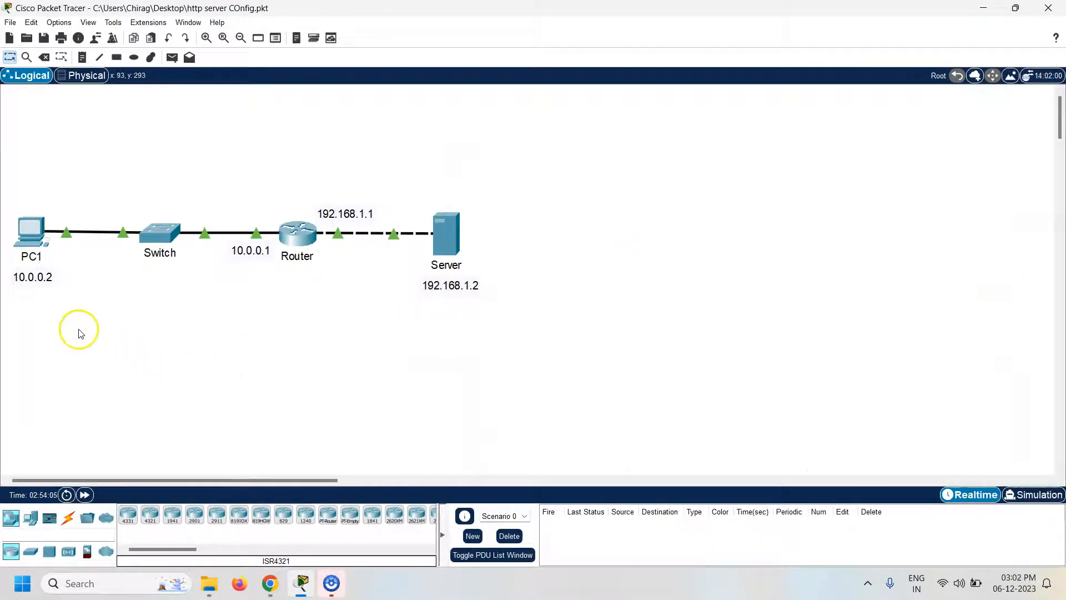
Step: Give PC1 the static IPv4 address 10.0.0.2, subnet mask 255.0.0.0 and default gateway 10.0.0.1
click(31, 238)
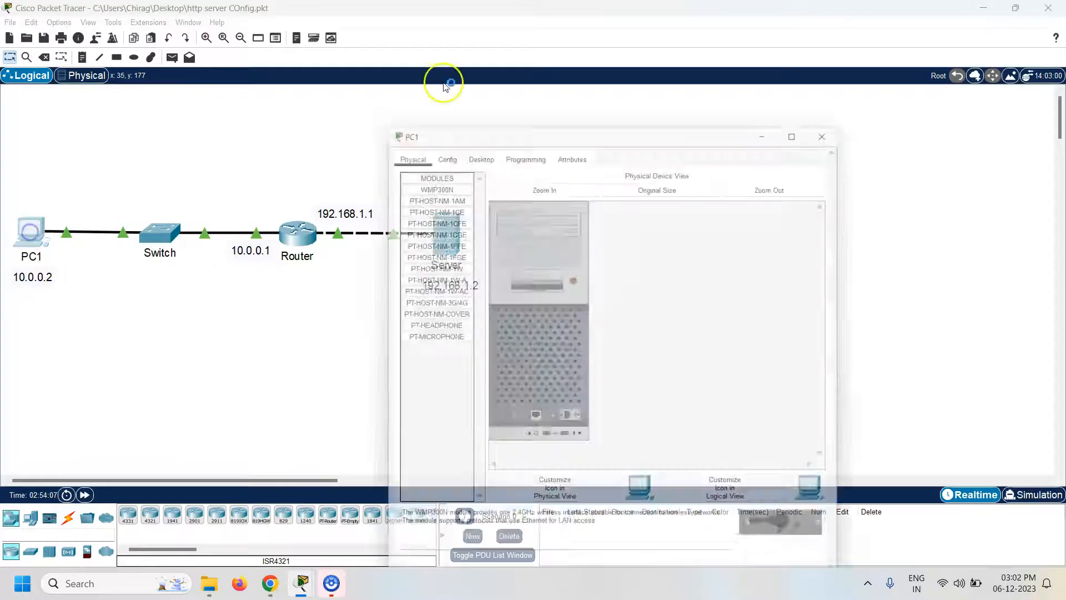
drag(512, 118, 635, 74)
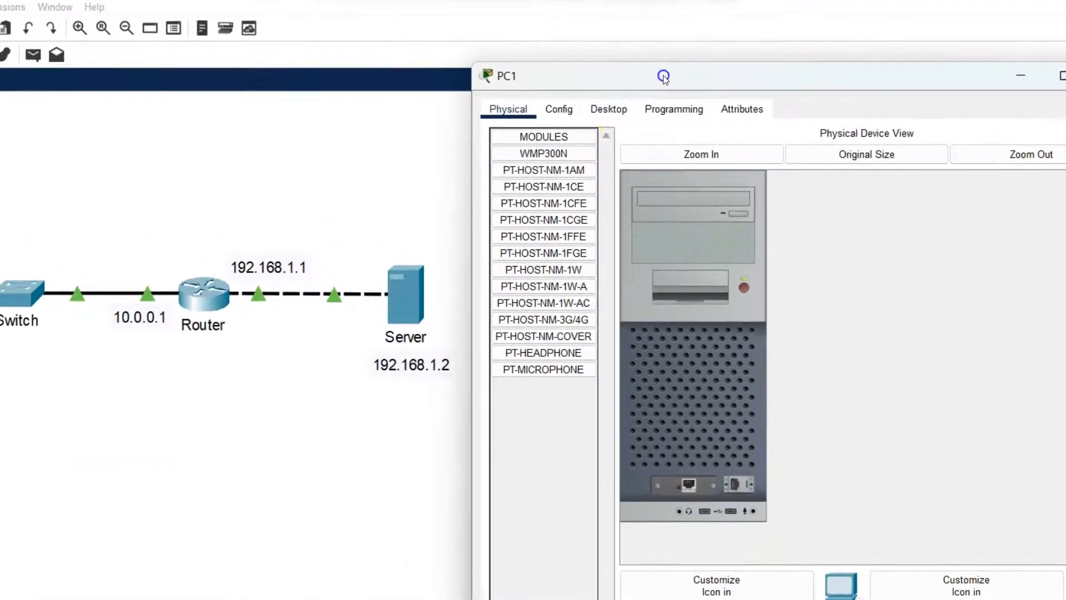
click(609, 109)
click(548, 174)
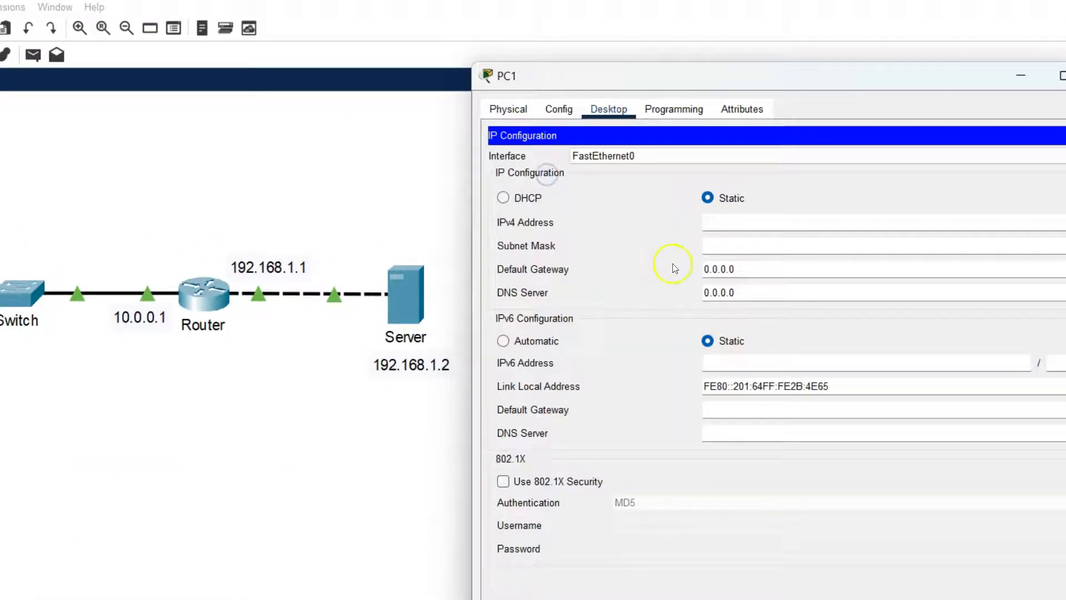
click(760, 220)
text(10)
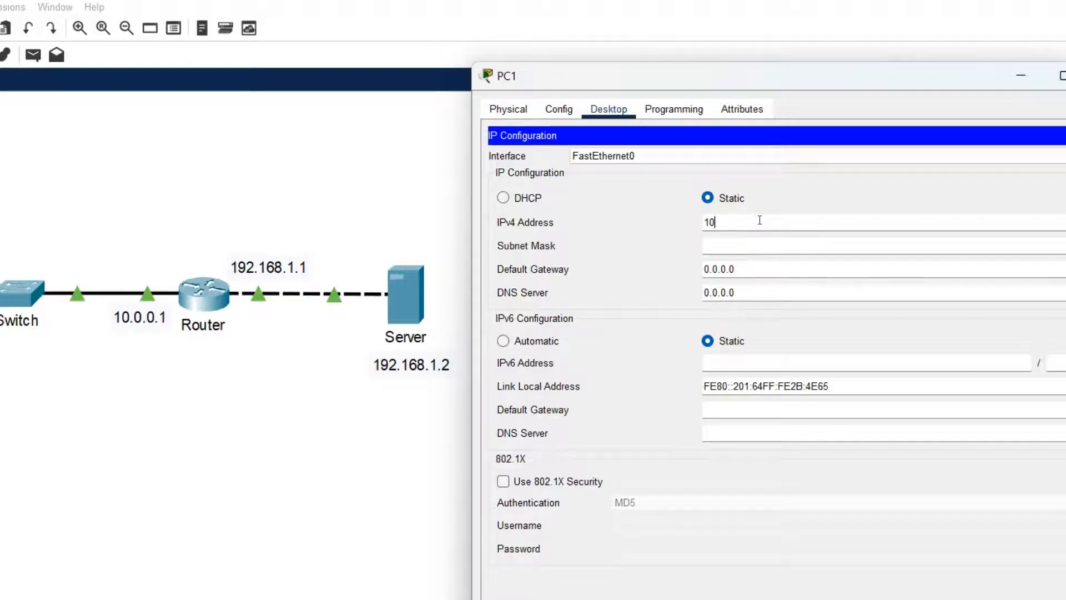
text(.0.0.2)
key(Tab)
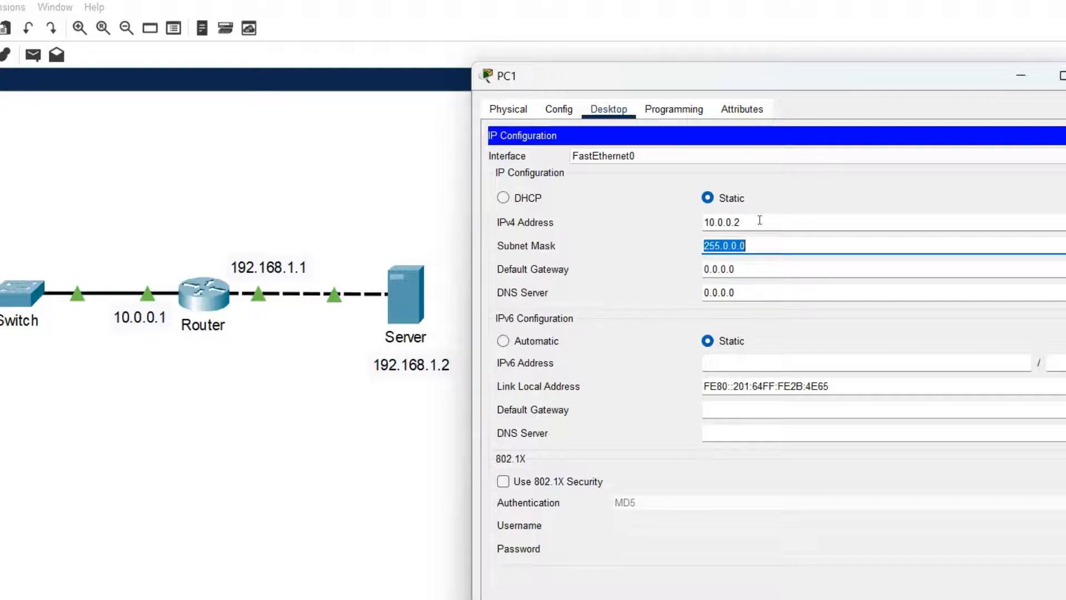
key(Tab)
text(10.0.0.)
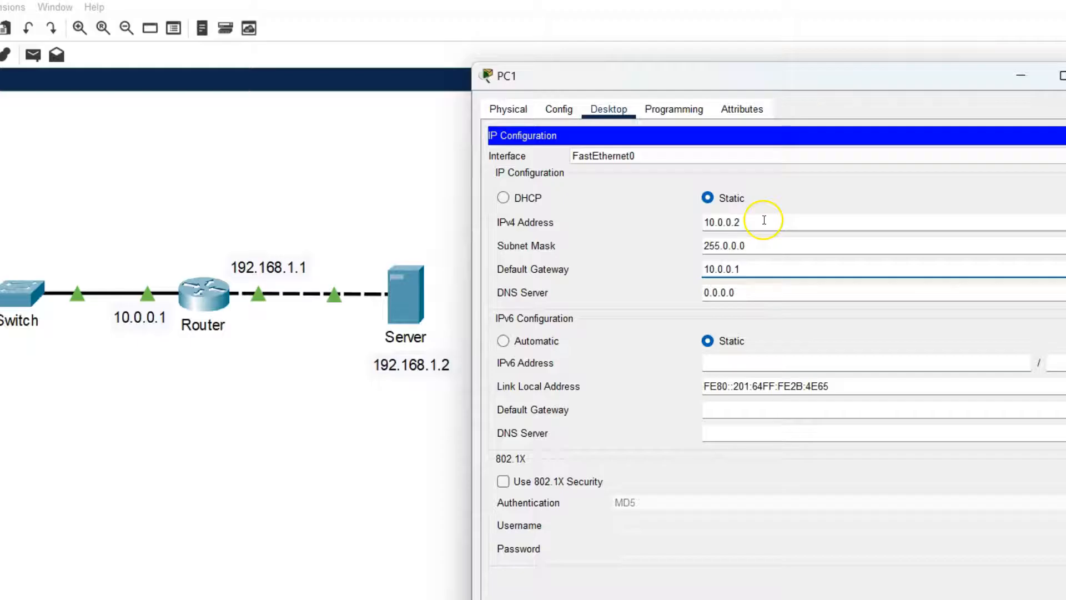
click(1065, 76)
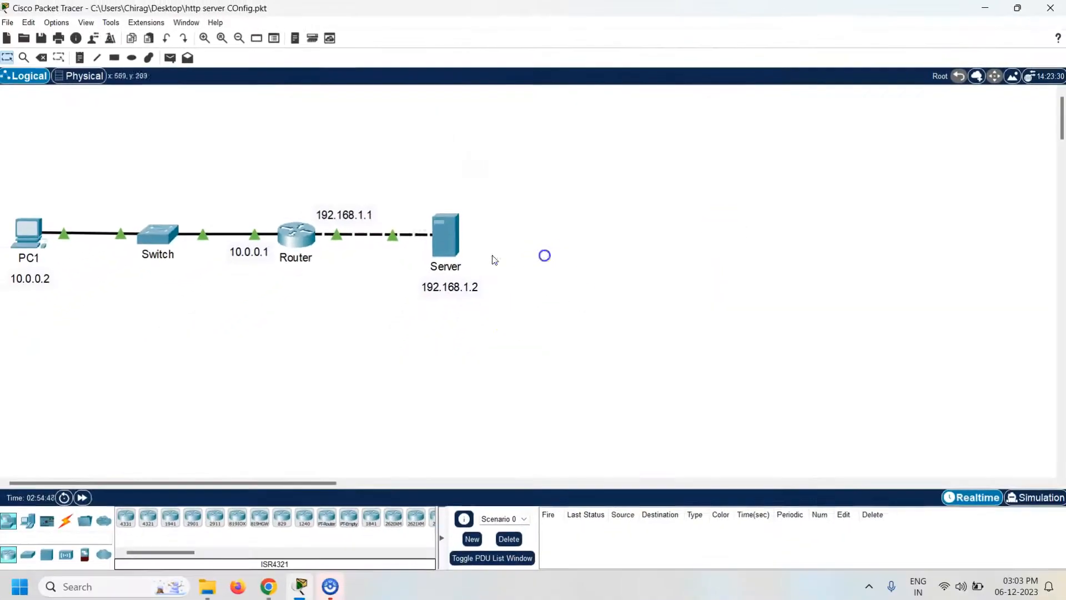
Step: Give the server the static IPv4 address 192.168.1.2, subnet mask 255.255.255.0 and default gateway 192.168.1.1
double_click(425, 266)
drag(588, 121, 725, 78)
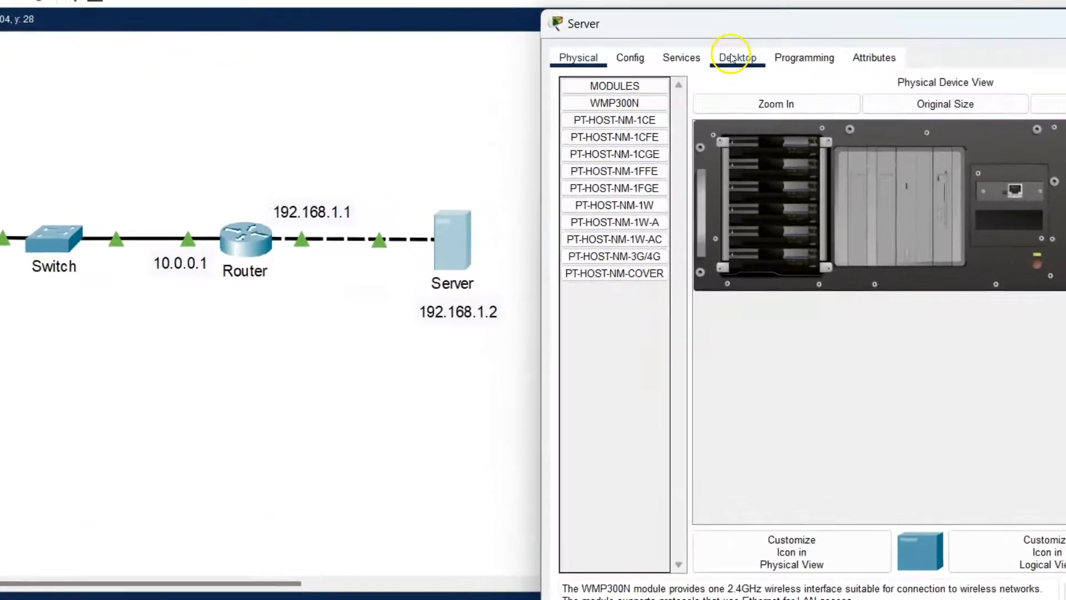
click(650, 103)
click(589, 131)
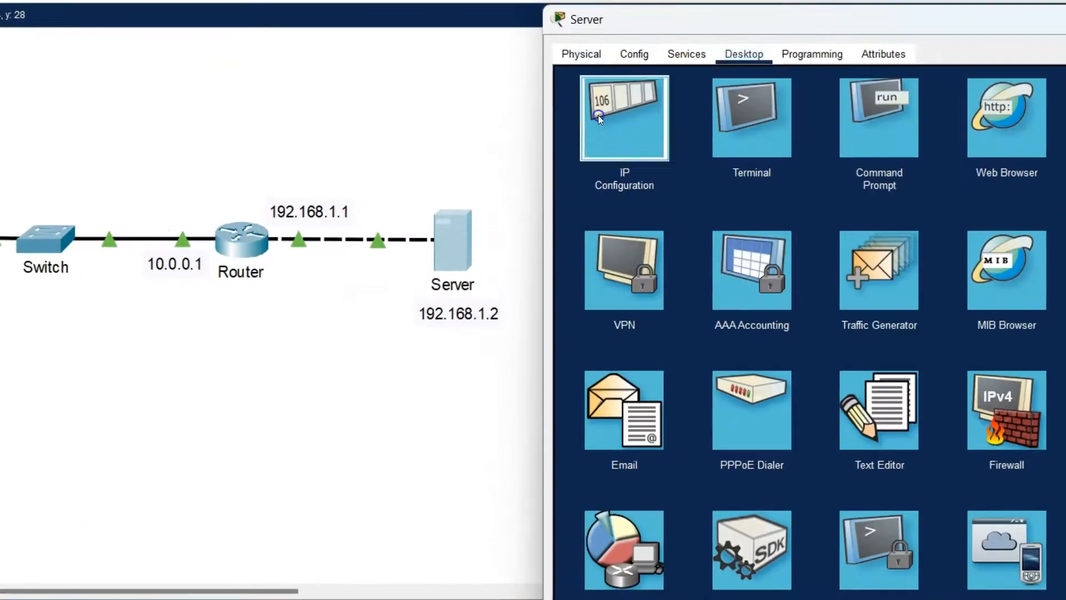
click(809, 153)
text(192.16)
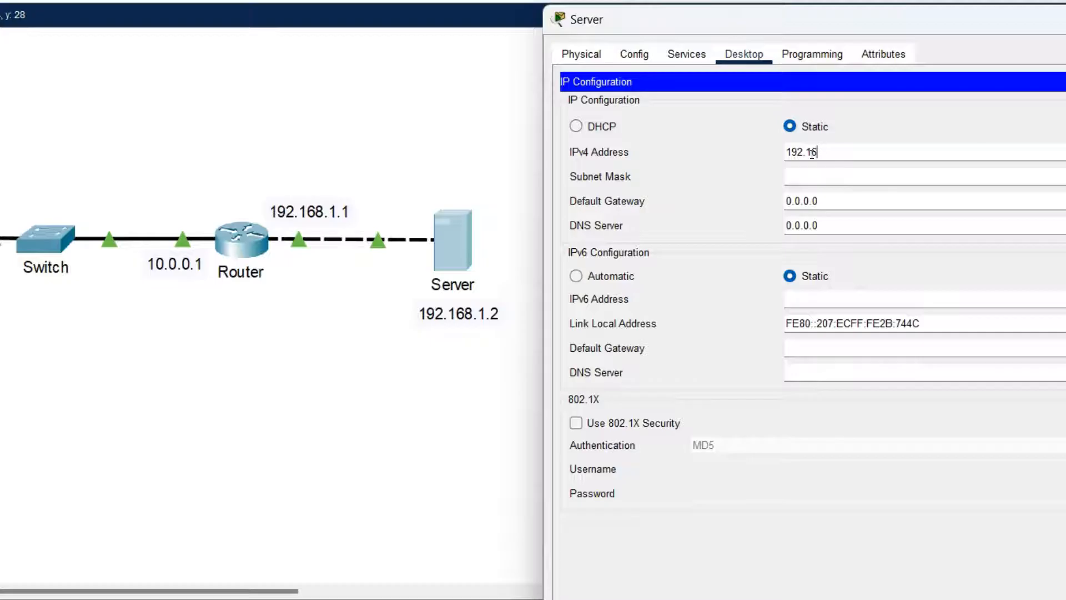
text(8.1.2)
key(Tab)
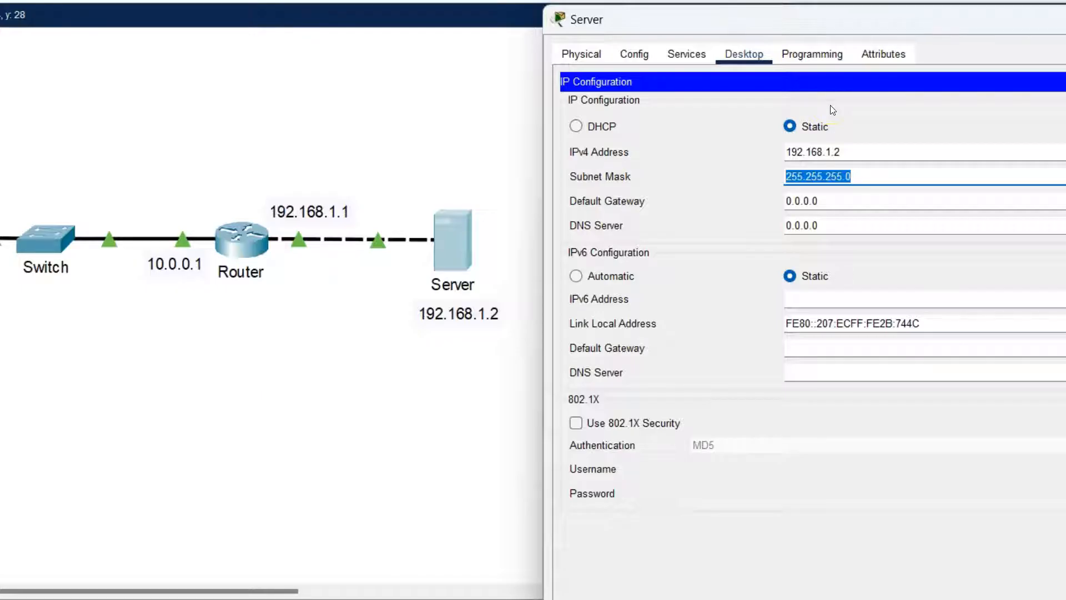
key(Tab)
text(192.168.1.1)
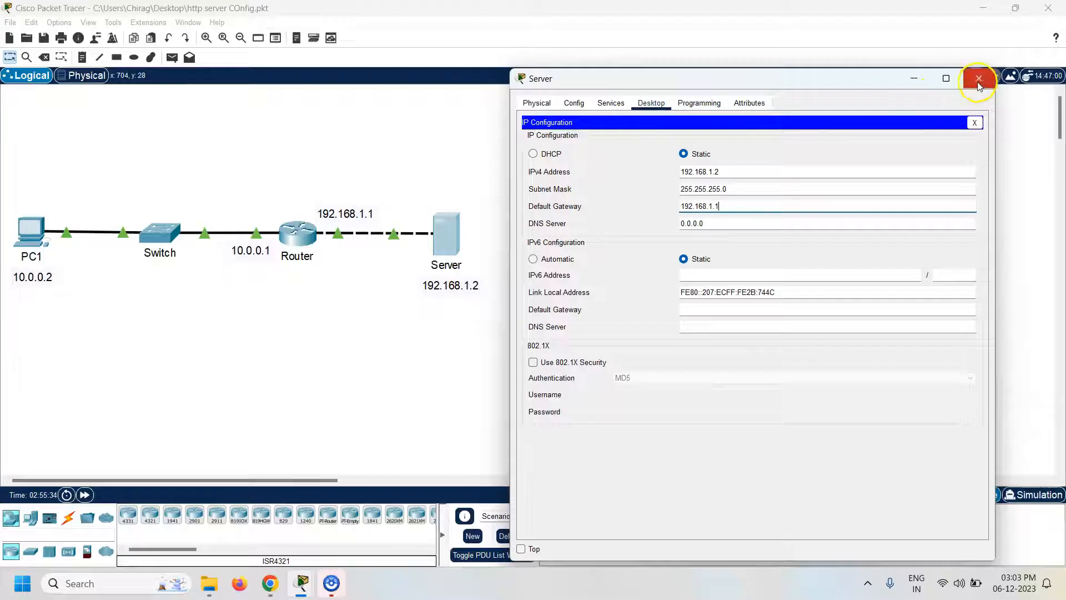
click(975, 78)
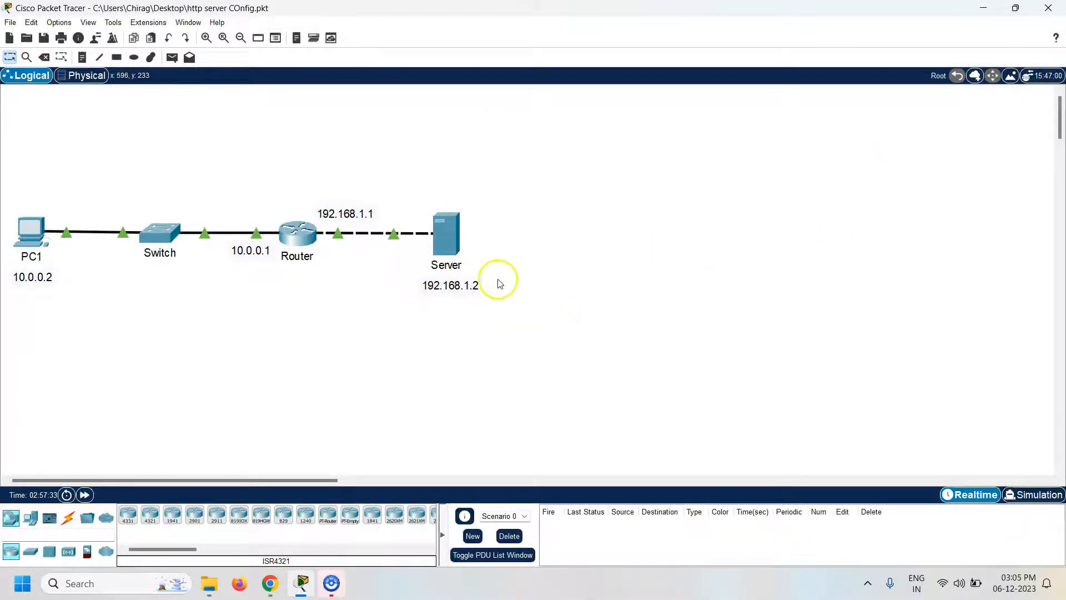
Step: Turn on both the HTTP and HTTPS services on the server
double_click(445, 232)
drag(613, 81, 778, 32)
click(566, 72)
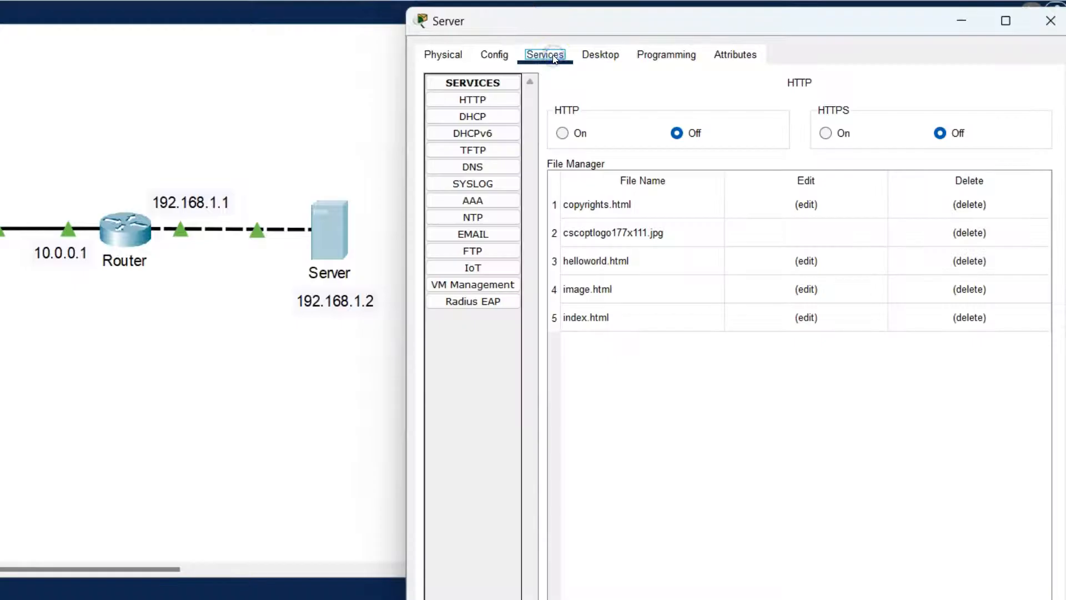
click(477, 101)
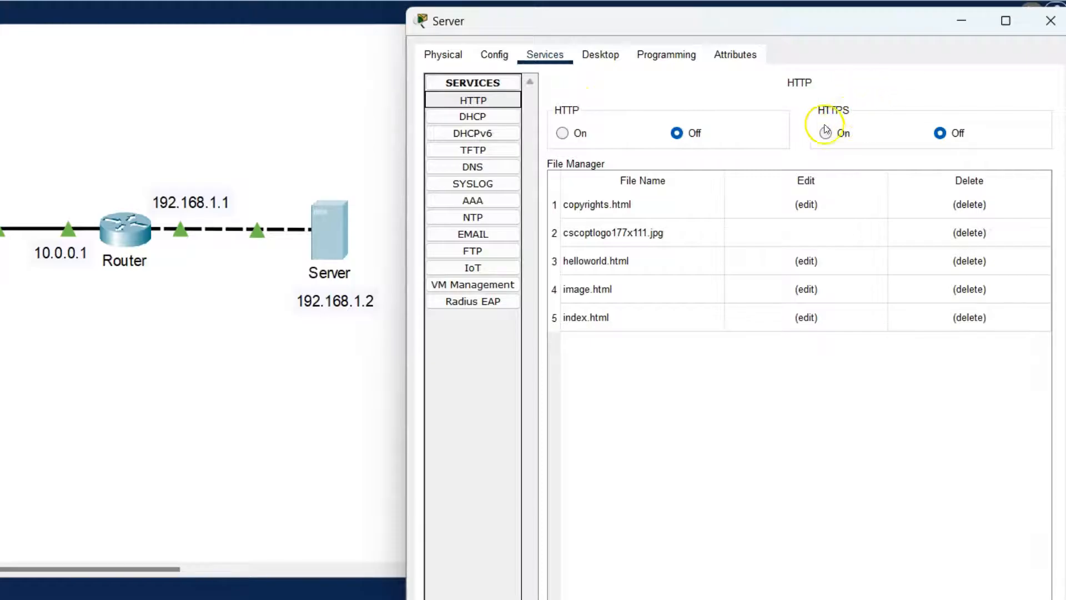
click(562, 133)
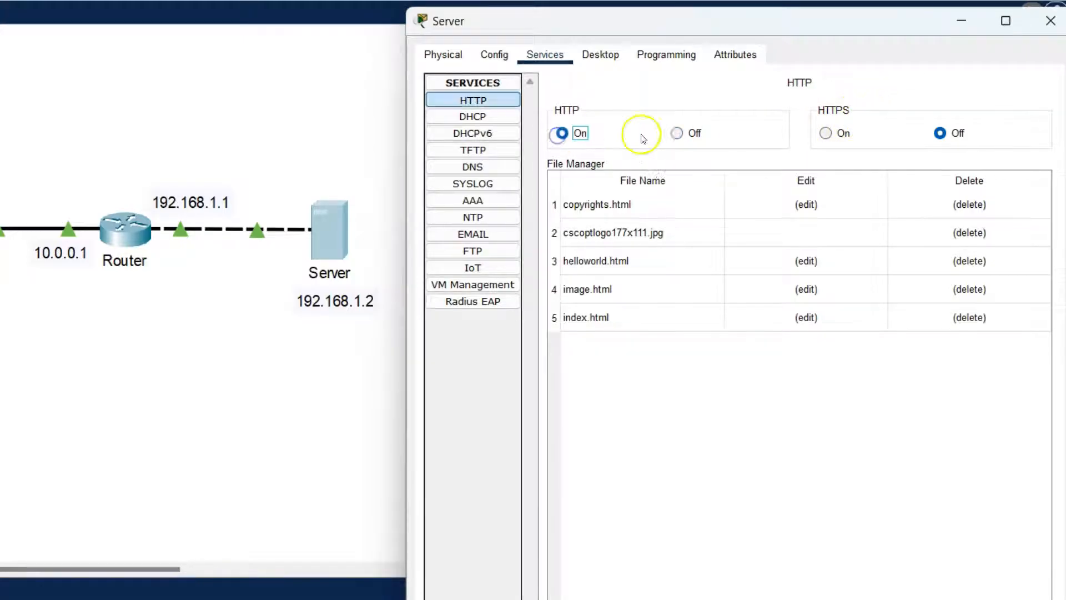
click(828, 136)
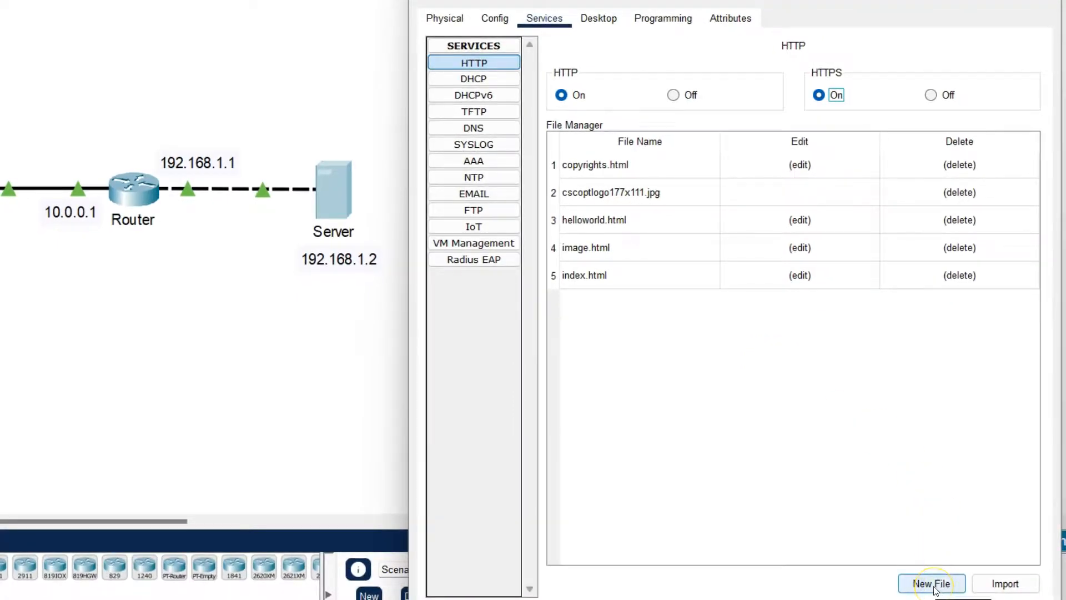
Step: Create a new file in the server's HTTP service and name it with the author's first name and the .html extension
click(935, 584)
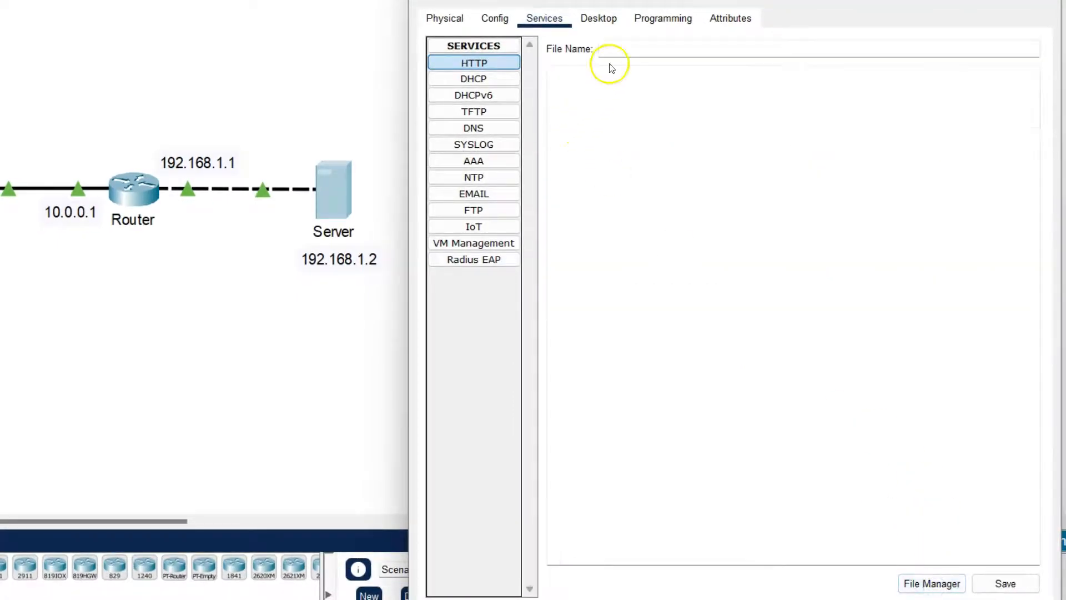
click(635, 49)
text(chirag.ht)
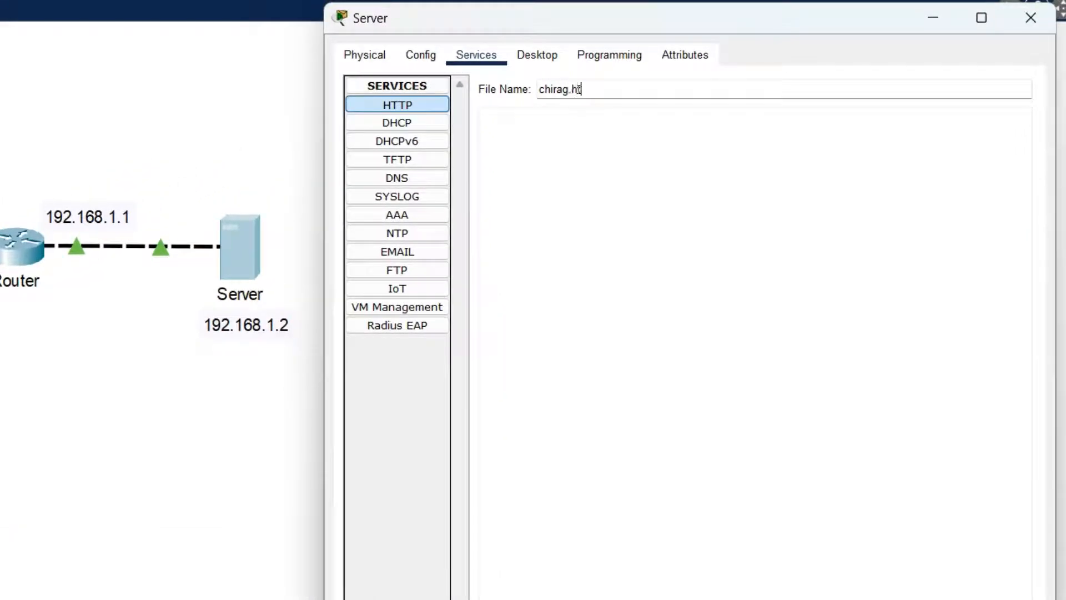
text(ml)
Step: Write an html page containing the h1 heading "welcome to cisco" in the new file and save it
text(<html>)
key(Return)
text(<h1>welcome to s)
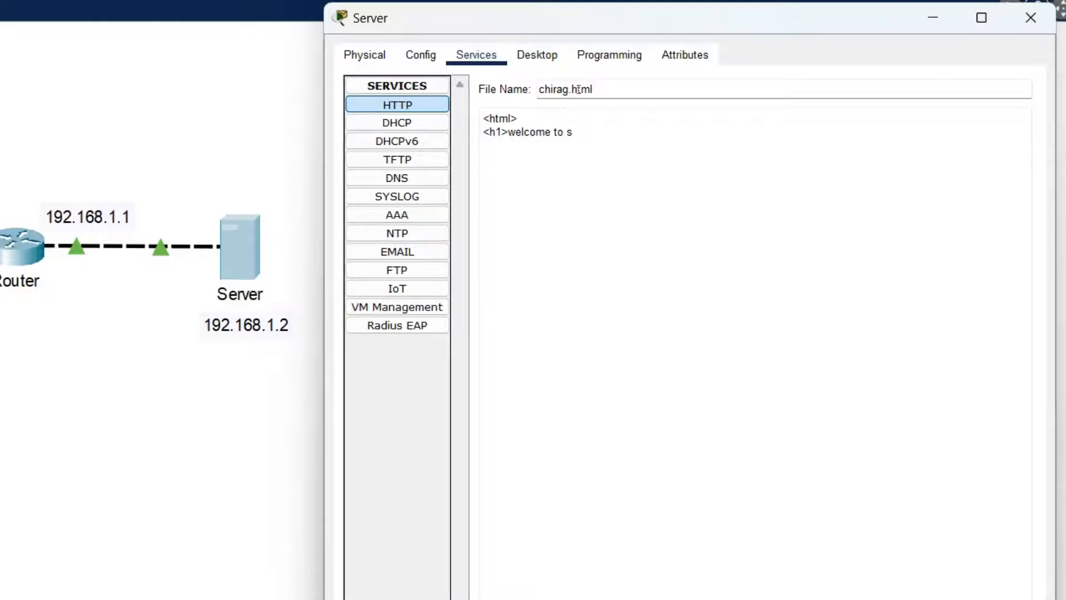
key(BackSpace)
text(cisco </h1>)
key(Return)
text(</html>)
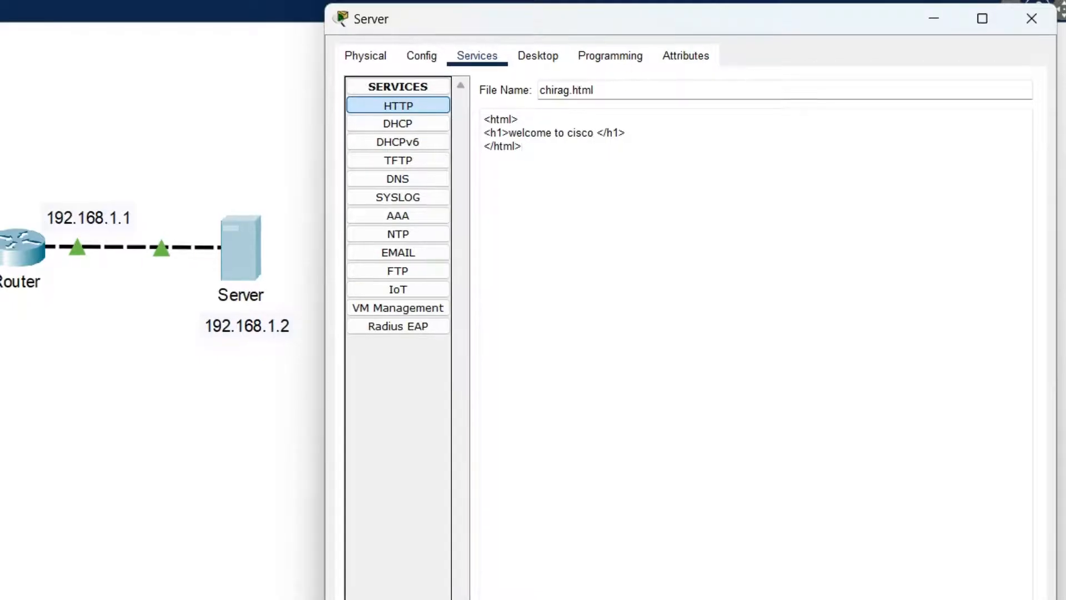
click(1039, 571)
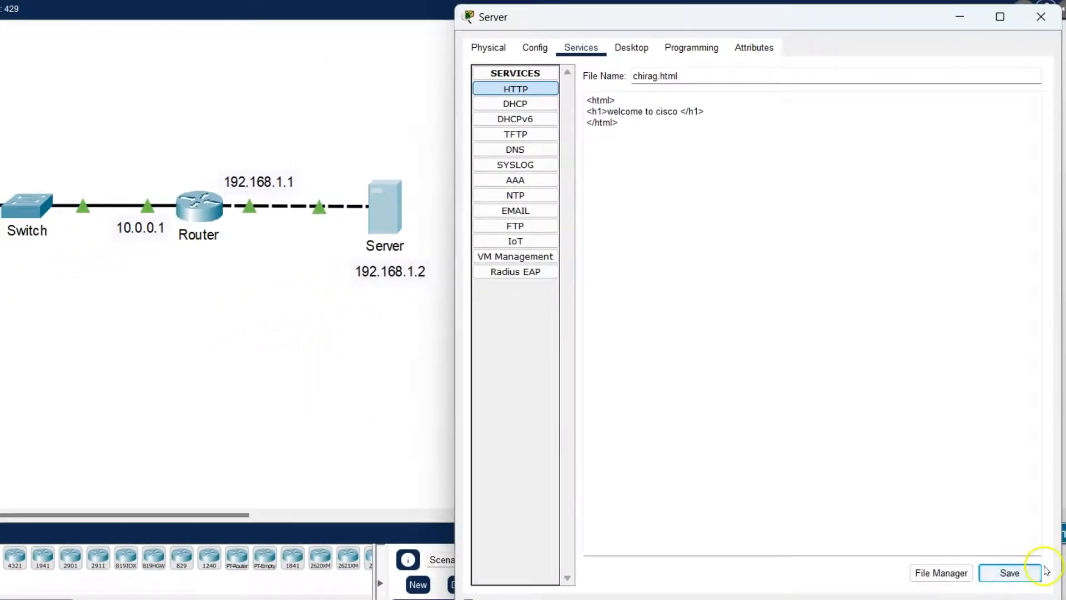
click(1010, 572)
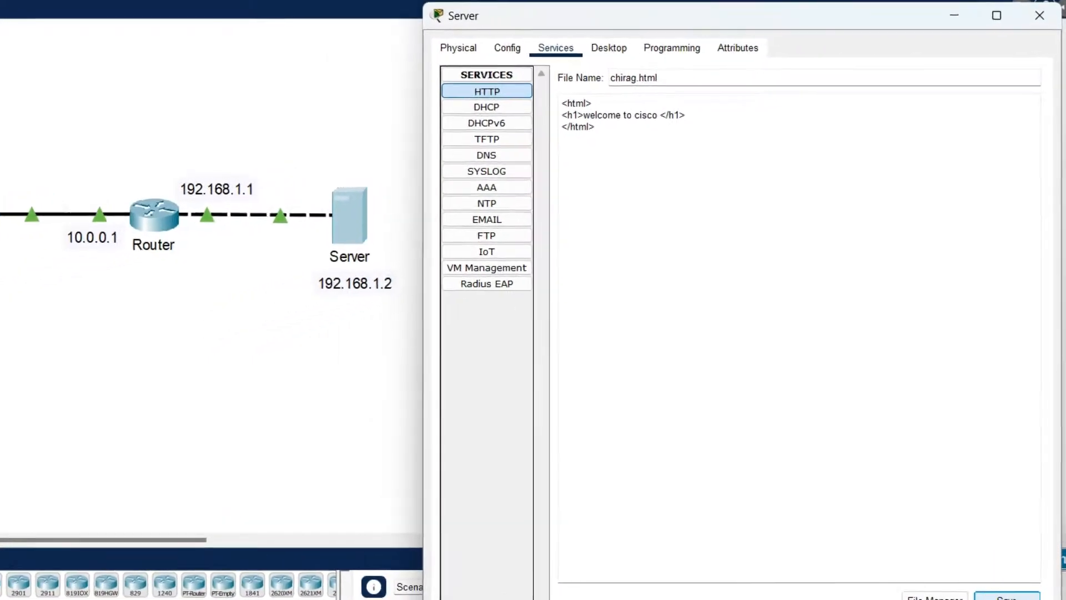
Step: Replace the body of the server's index.html with an h1 heading reading "welcome to", the author's first name and "blog", save it and close the server's settings
click(508, 95)
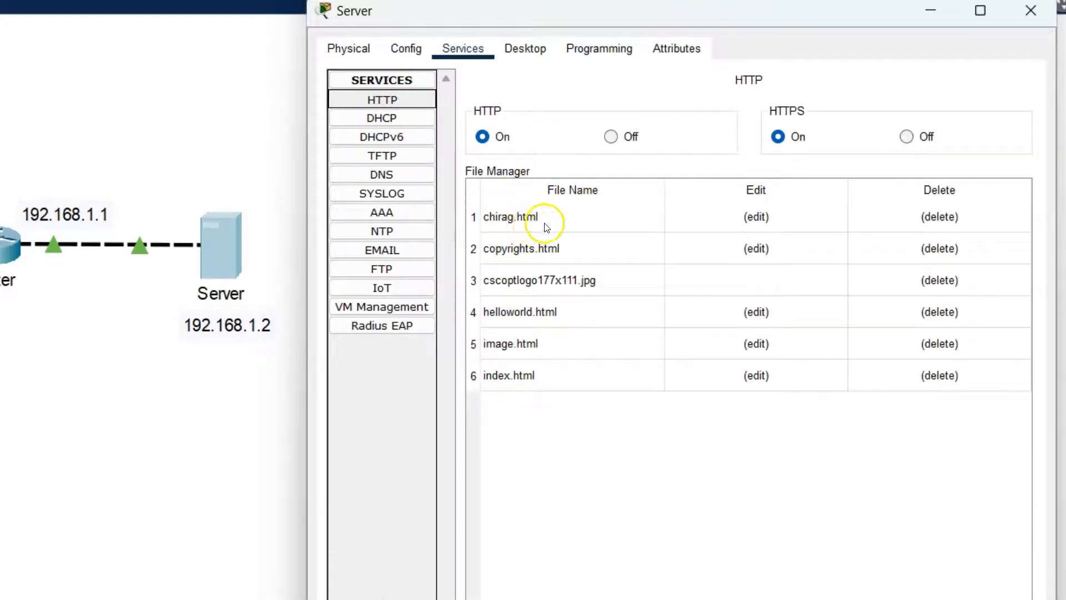
click(558, 214)
click(763, 377)
drag(710, 210, 468, 127)
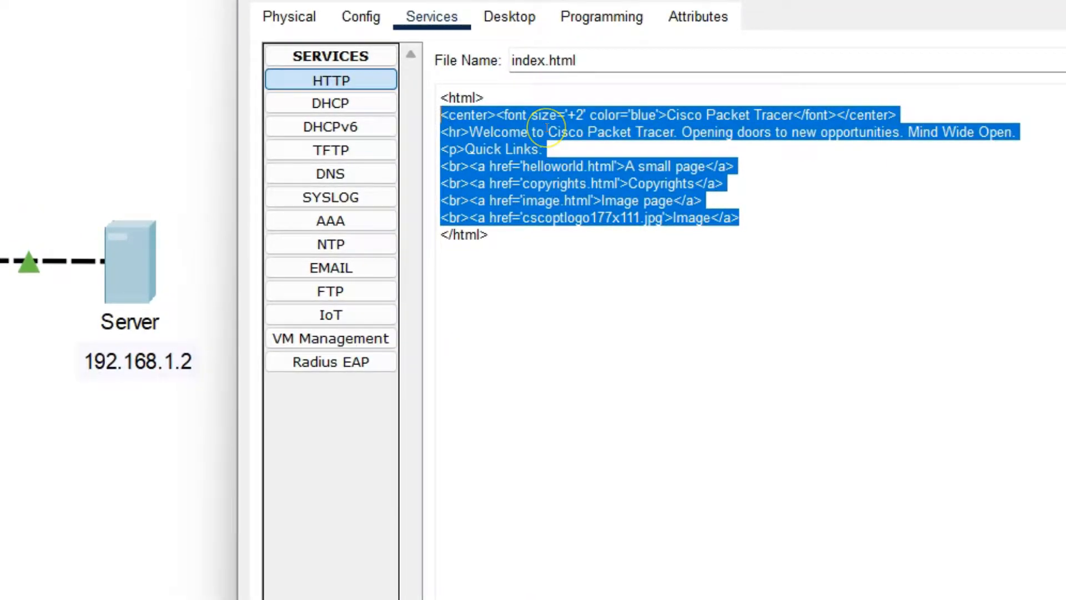
text(<h1)
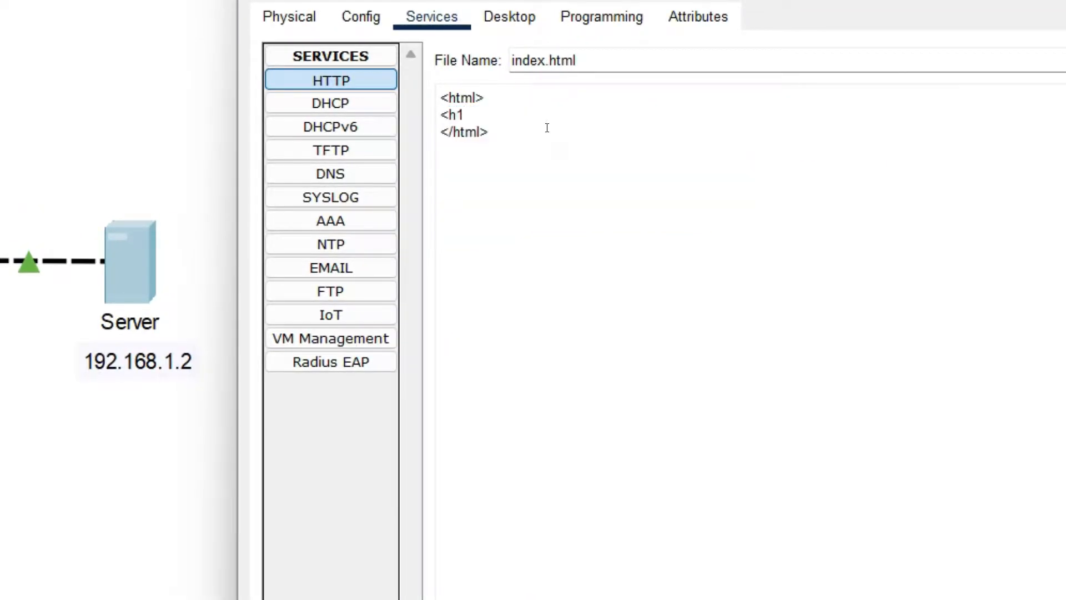
text(> welcome to chi)
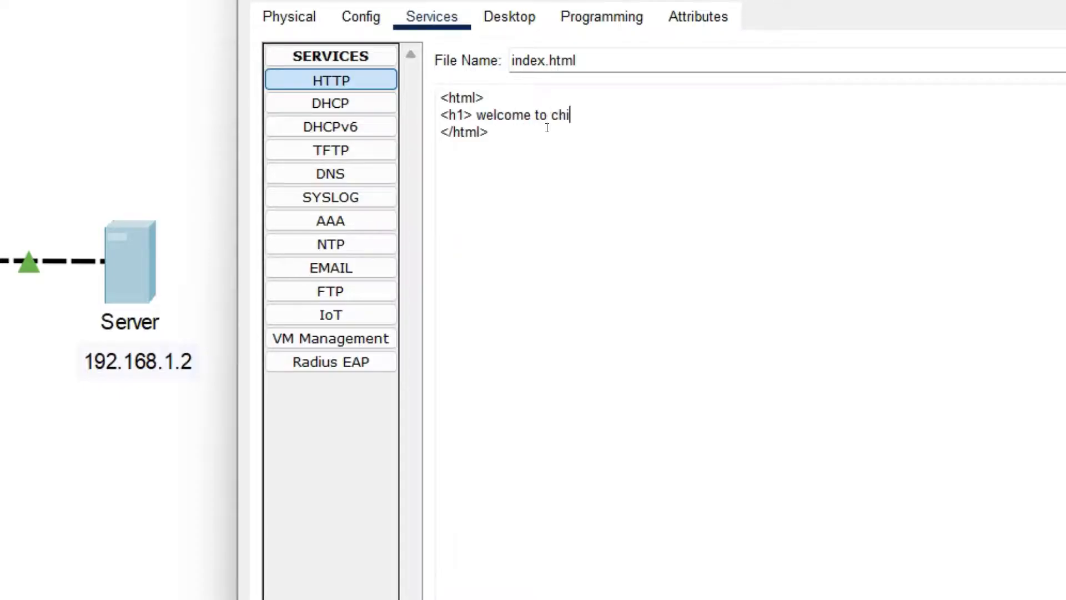
text(rag blog</h1)
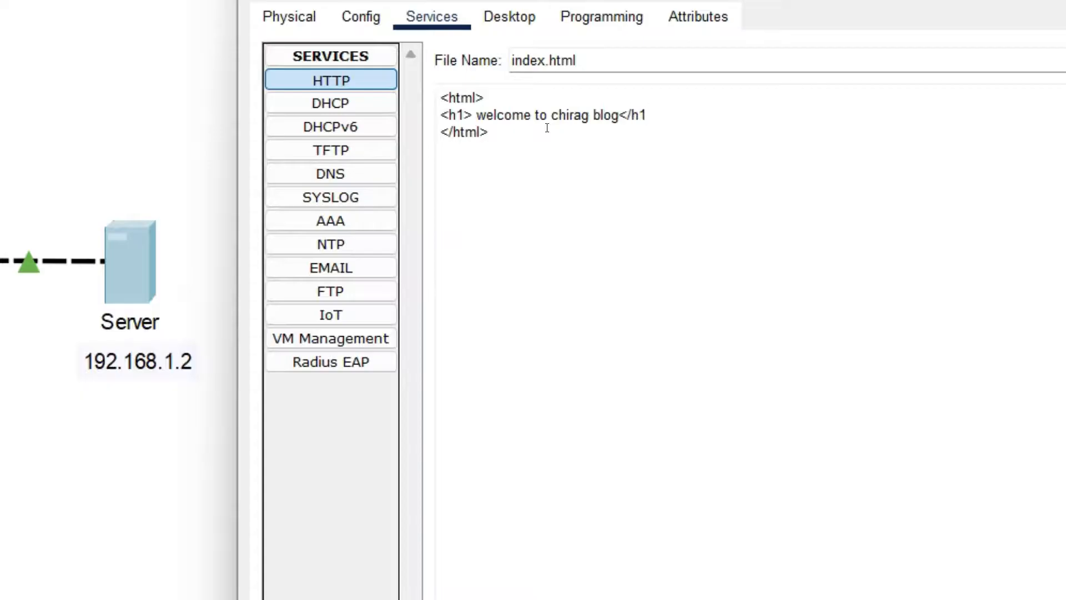
text(>)
click(1022, 573)
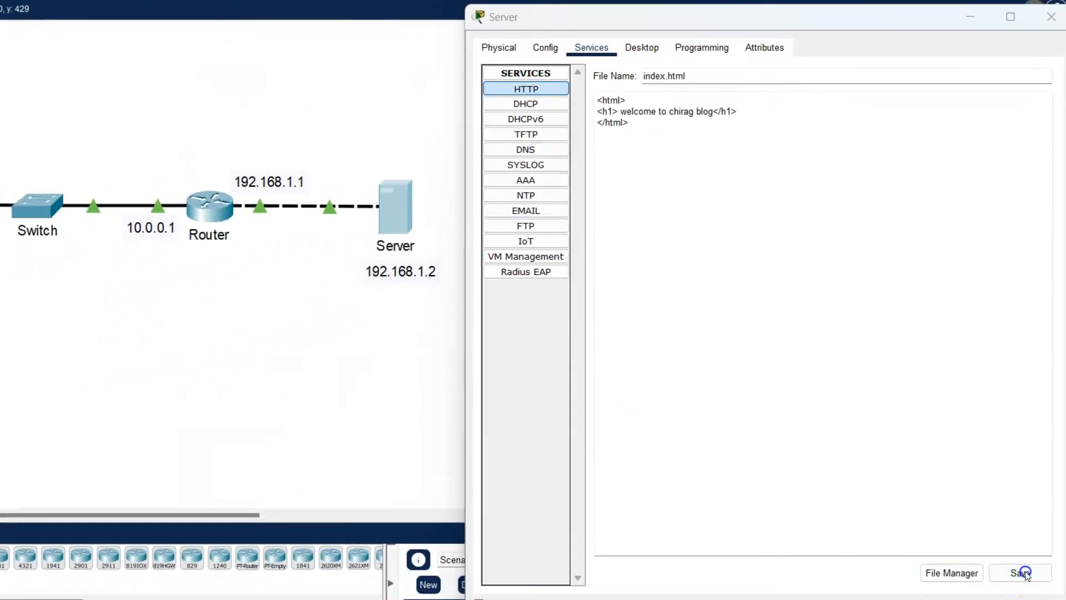
click(792, 344)
click(553, 85)
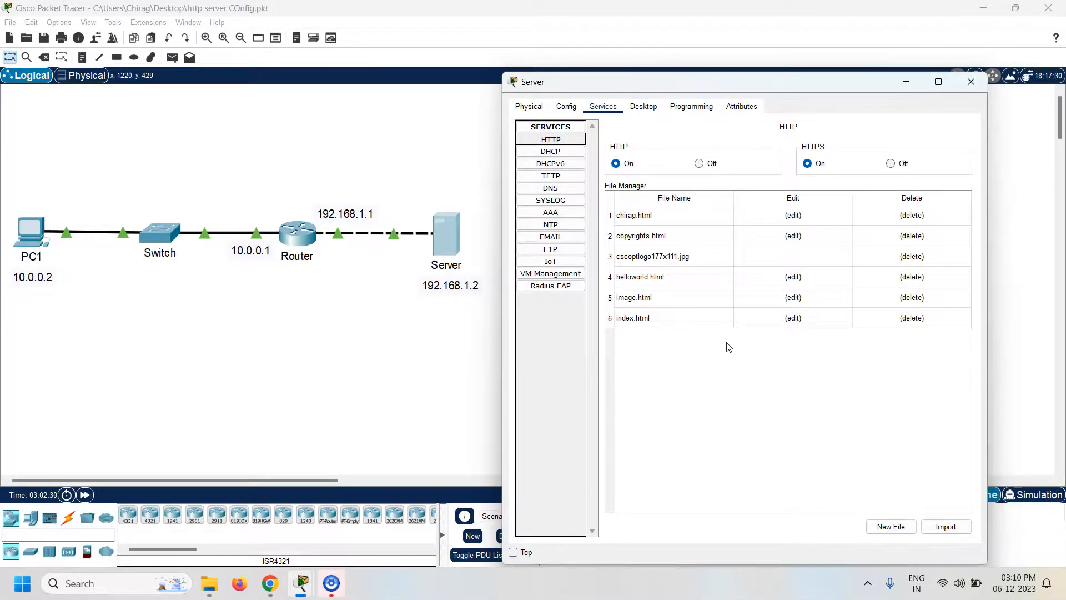
click(972, 82)
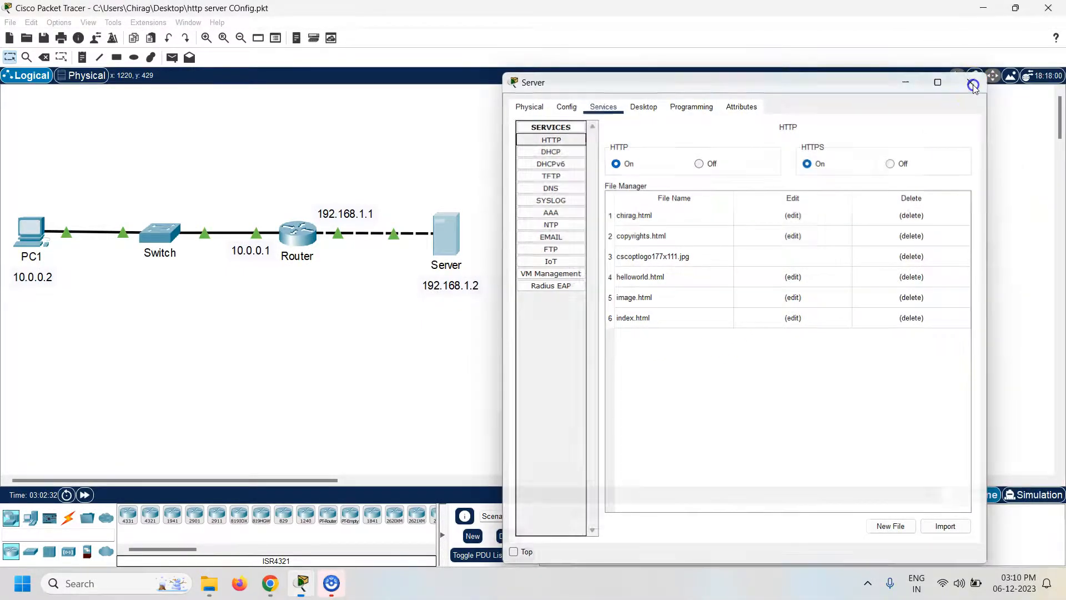
Step: Load the server's home page at 192.168.1.2 in PC1's web browser
click(30, 230)
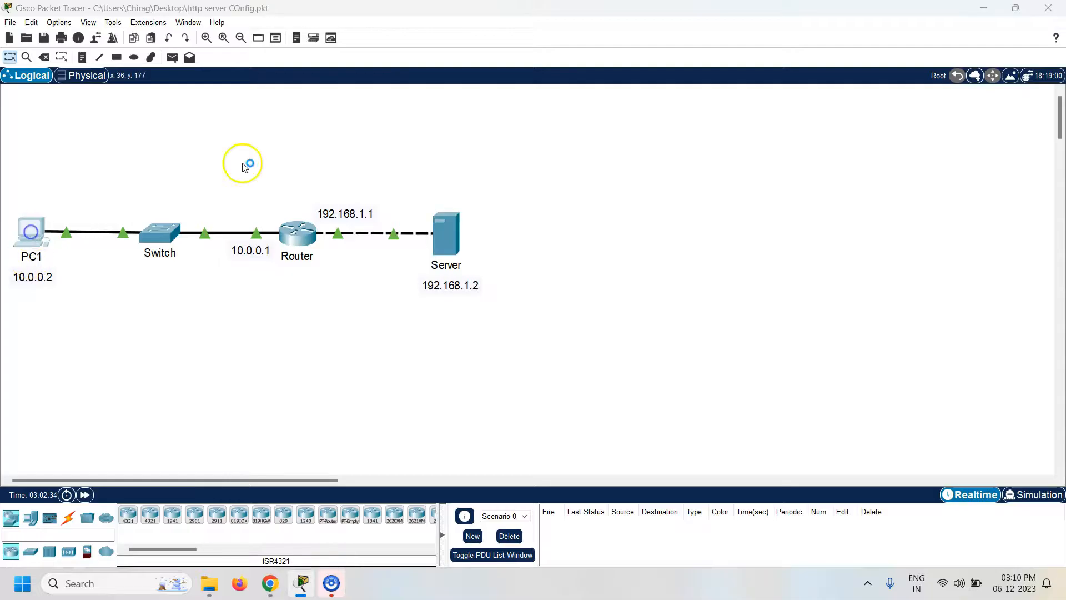
drag(634, 113, 811, 65)
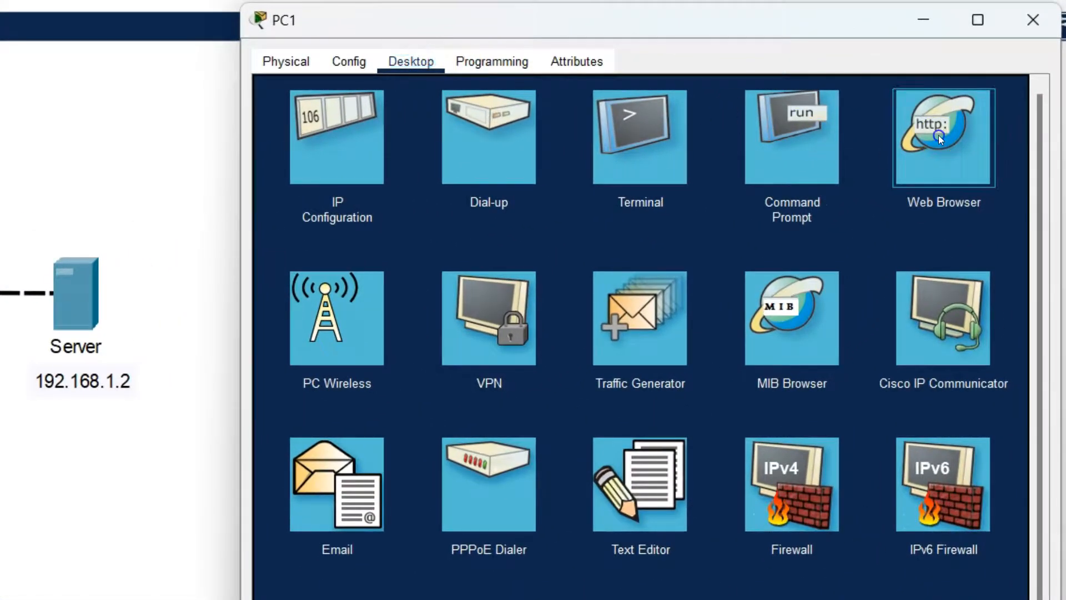
click(952, 151)
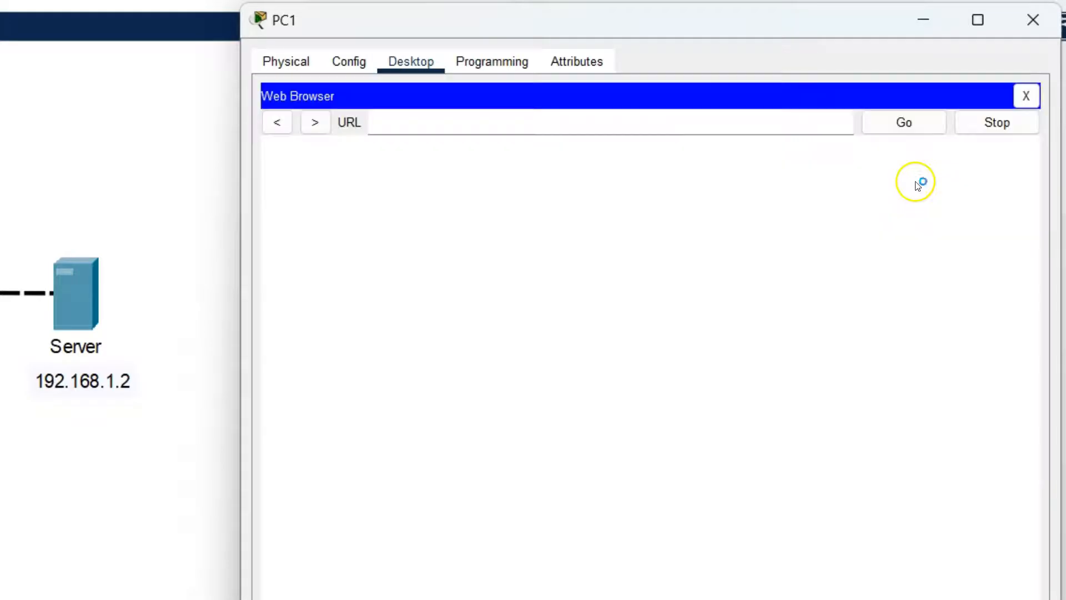
click(489, 123)
text(192.168.1.2)
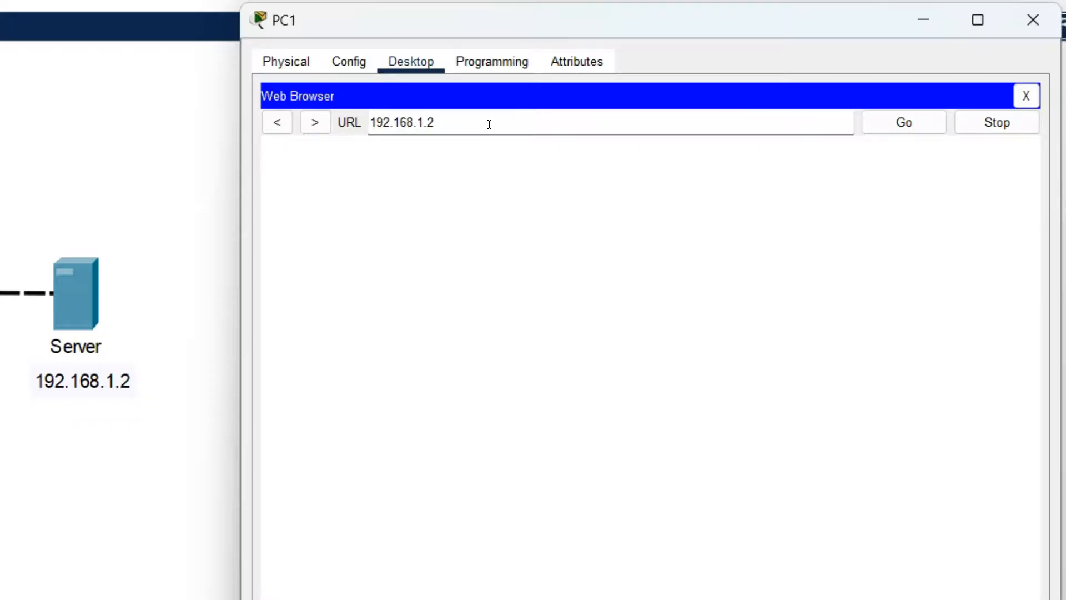
key(Return)
Step: Load the server's html page named after the author from 192.168.1.2 in PC1's web browser, and close PC1's window
click(489, 124)
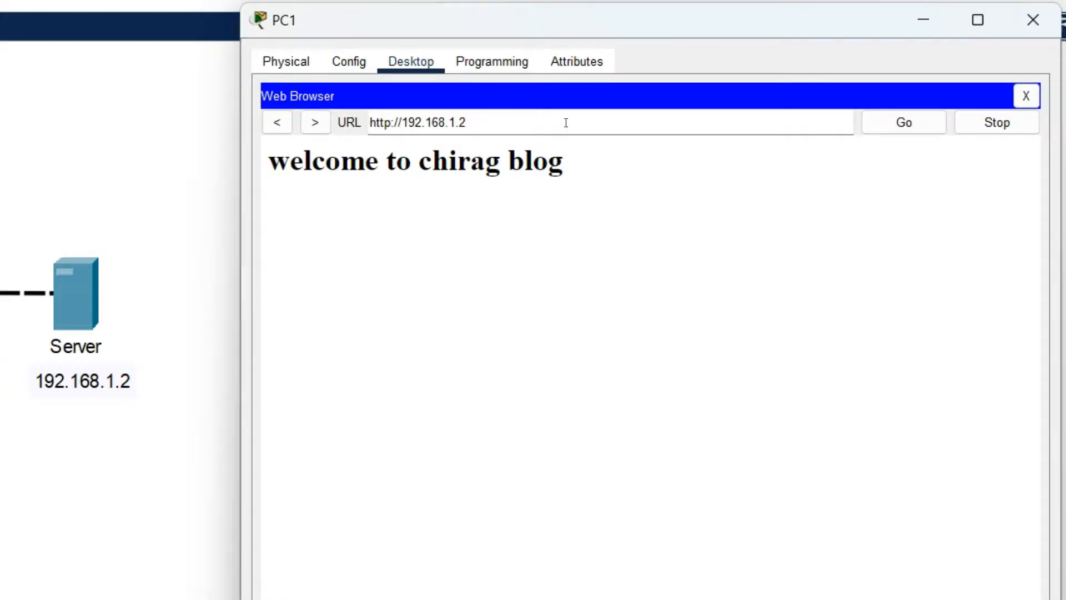
text(/chirag.html)
key(Return)
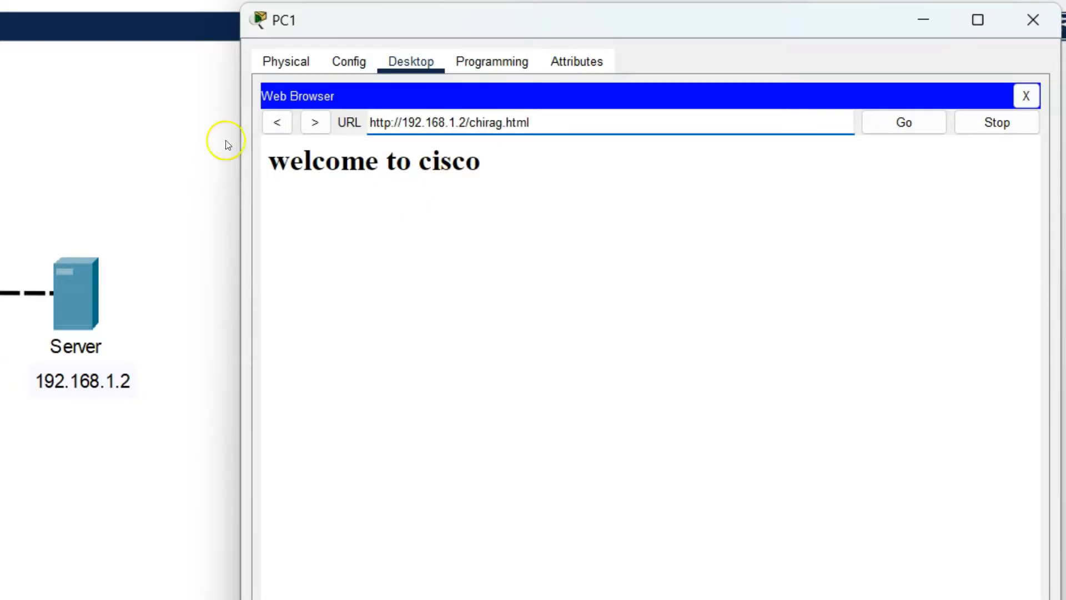
click(492, 196)
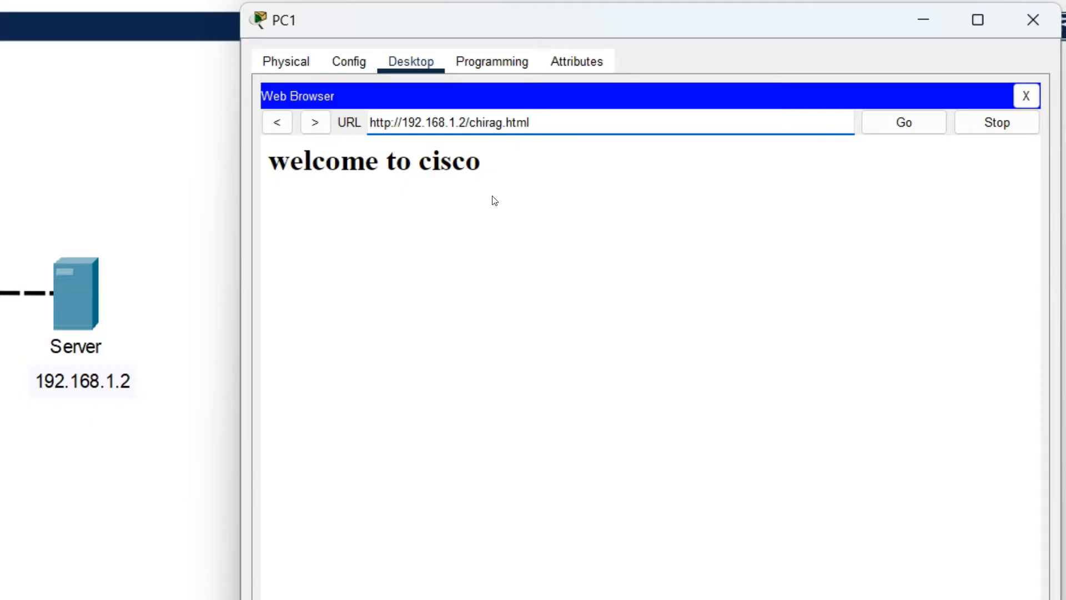
click(1033, 20)
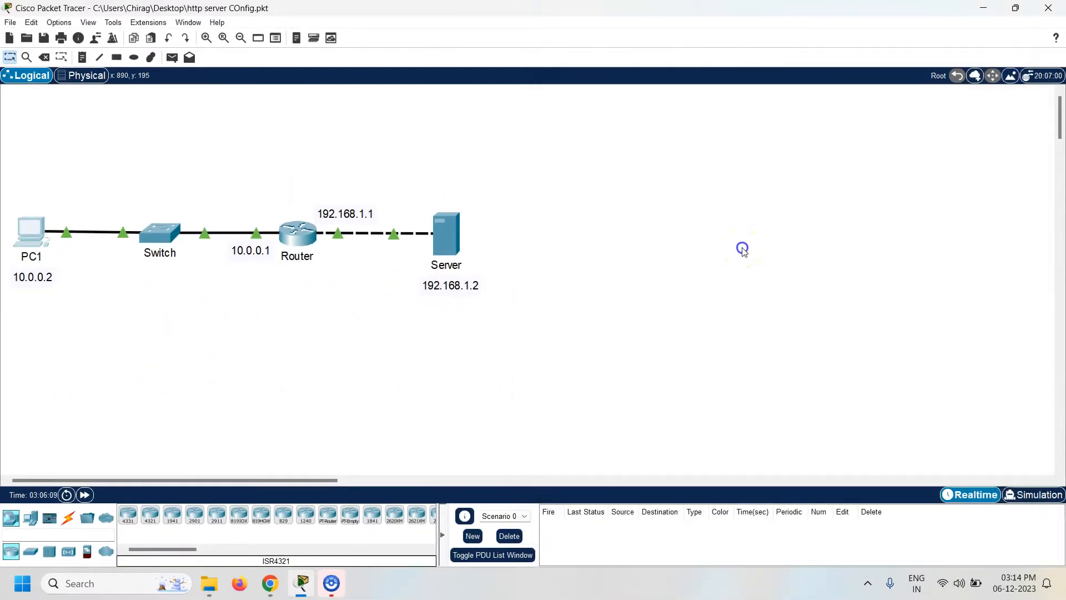